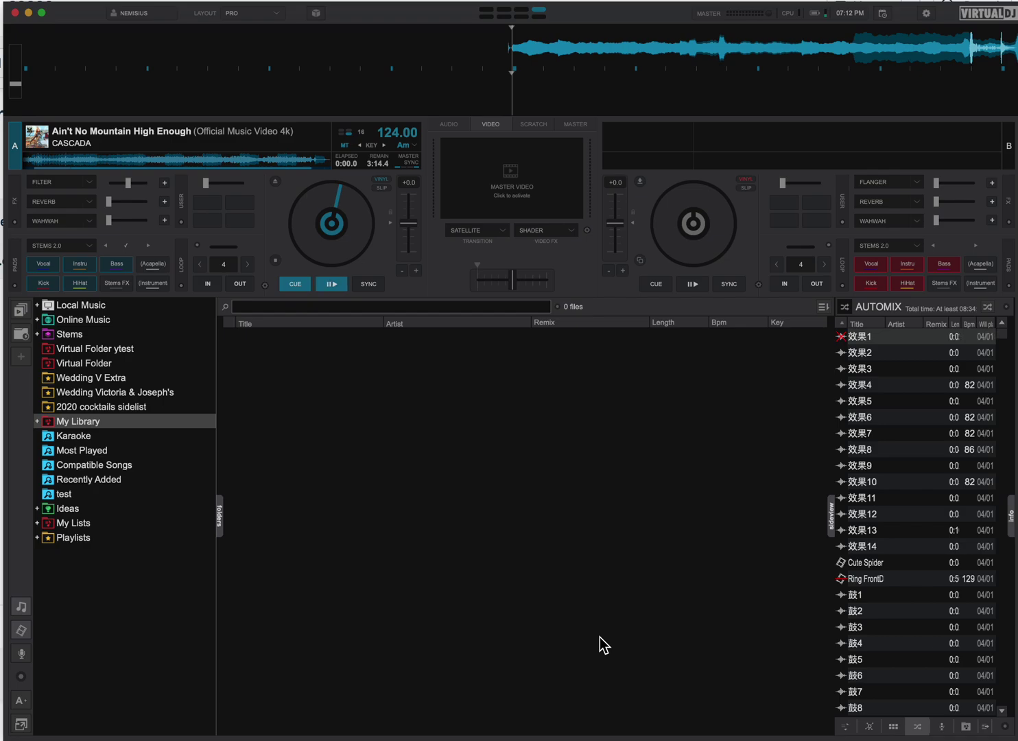
Step: Confirm VirtualDJ Latest is enabled under Full Disk Access in System Settings, then close it
mouse_move(403, 734)
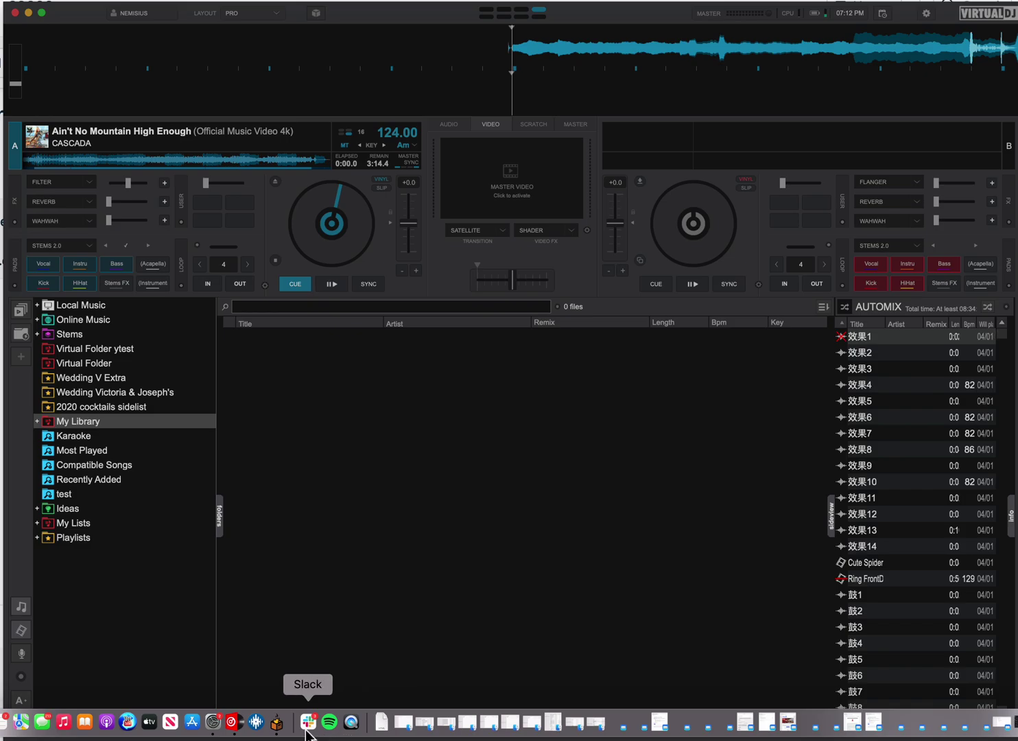
click(215, 724)
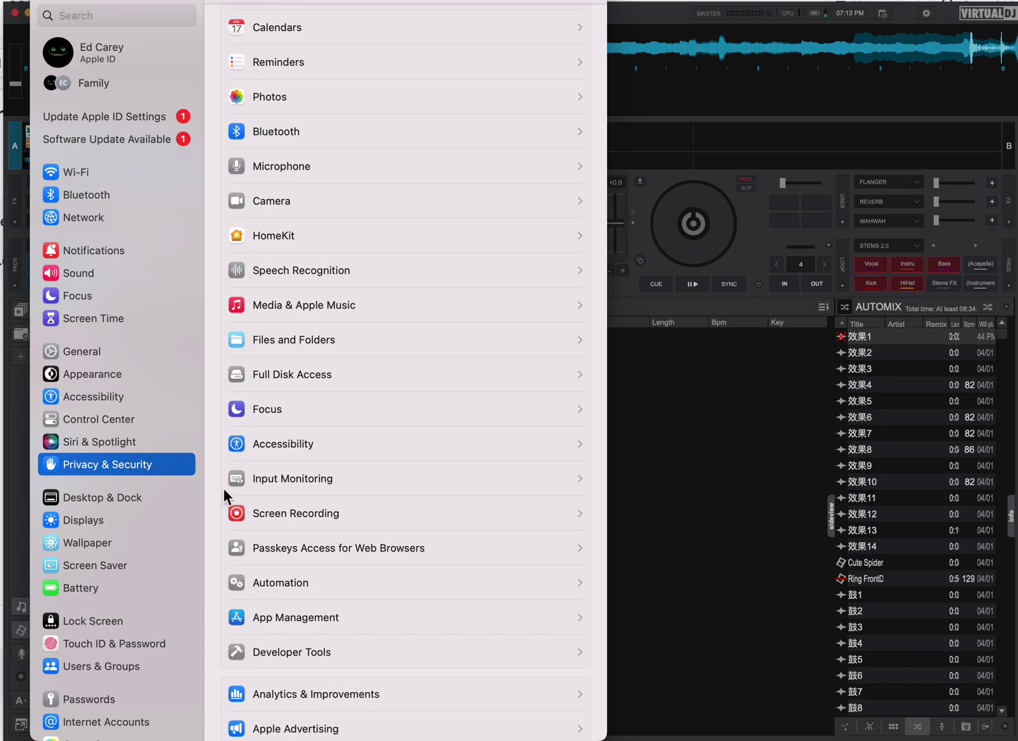
click(289, 367)
scroll(337, 359, down, 10)
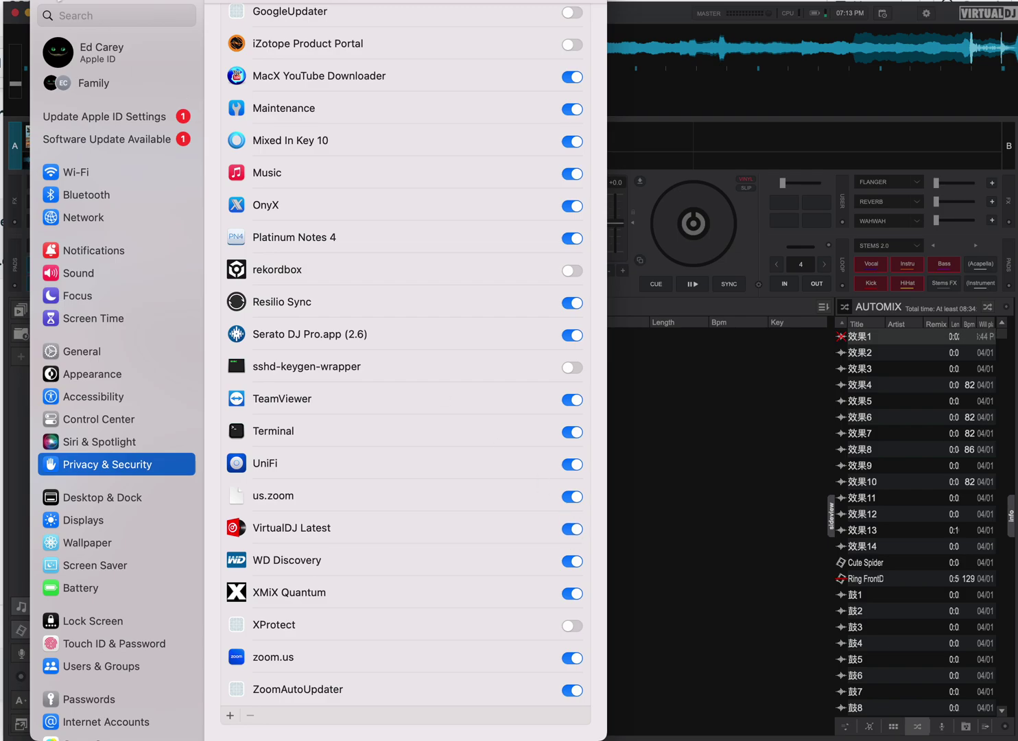
key(super+w)
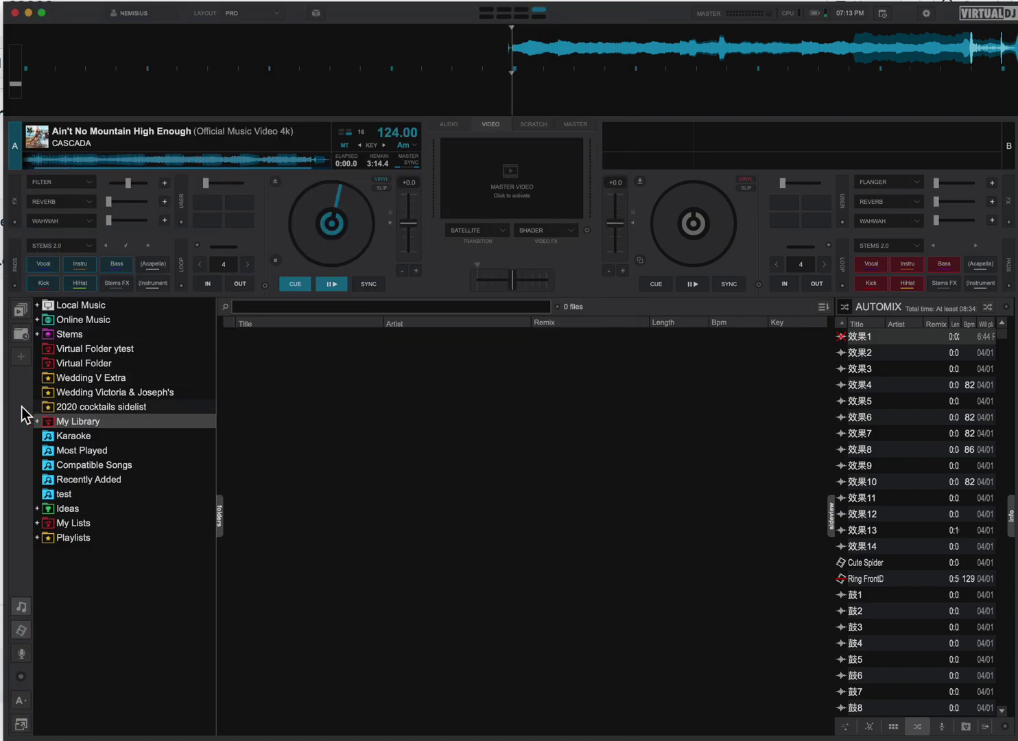
Step: Drill through Local Music › Volumes › T 245 › Users › home › Documents › VirtualDJ to the Playlists folder
click(38, 305)
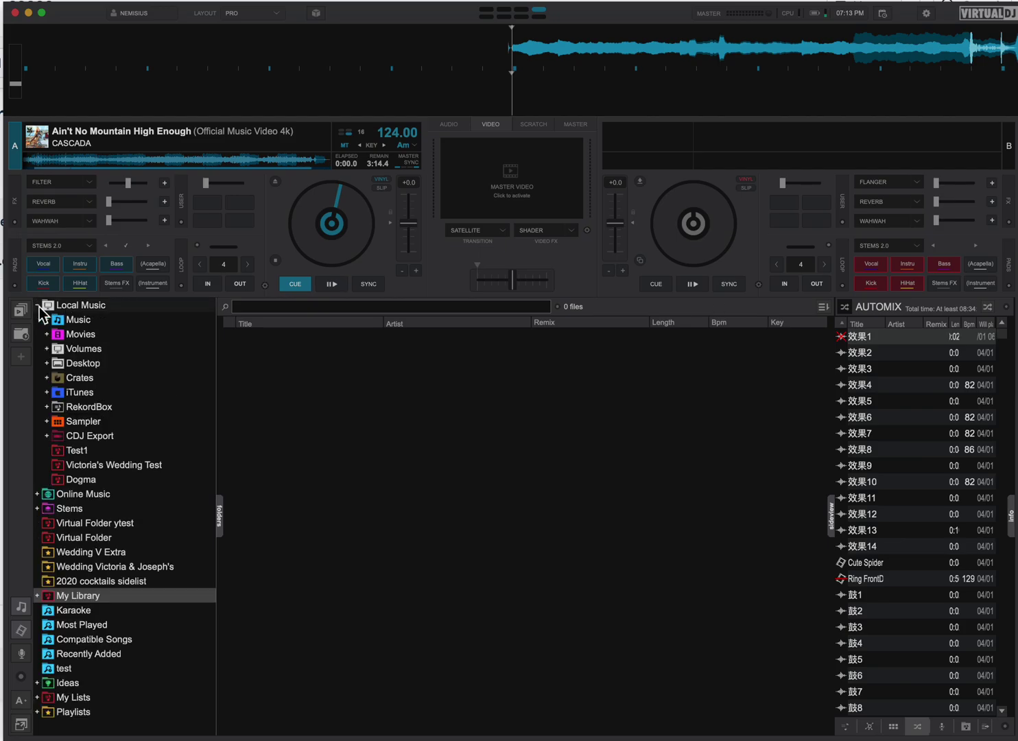
click(47, 348)
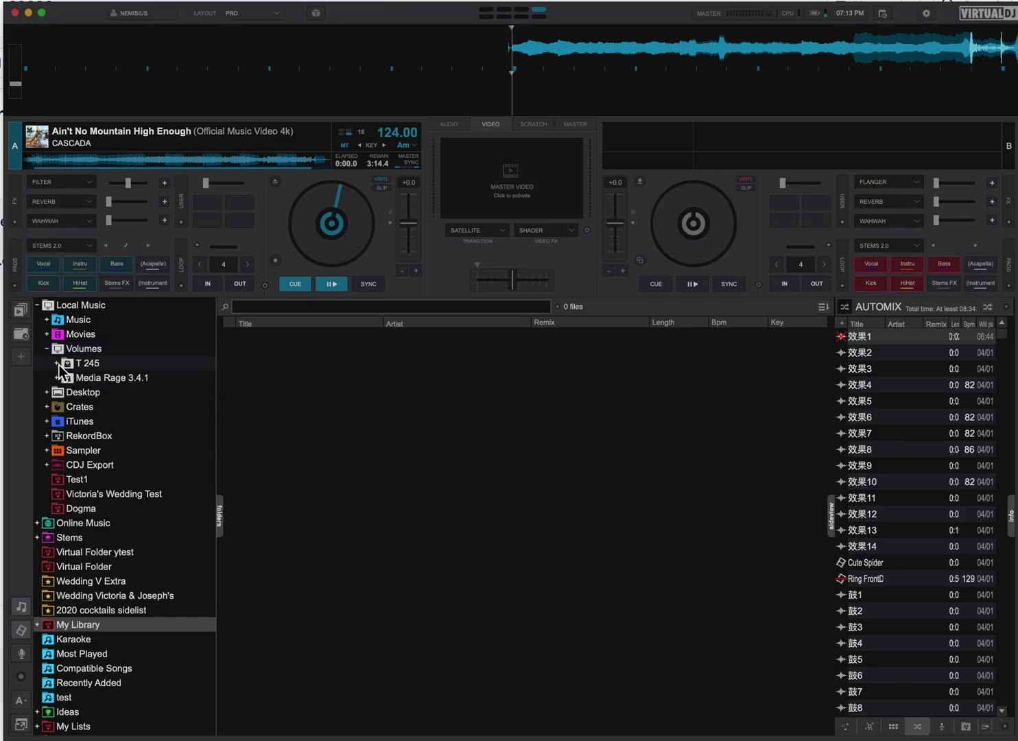
click(57, 364)
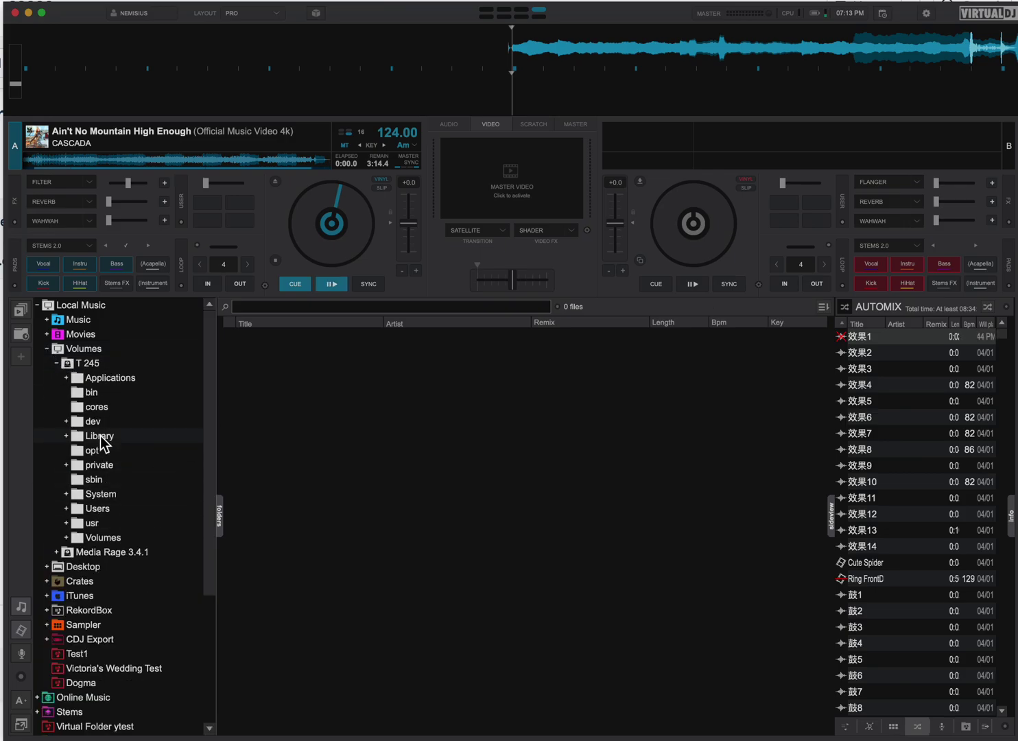
click(65, 508)
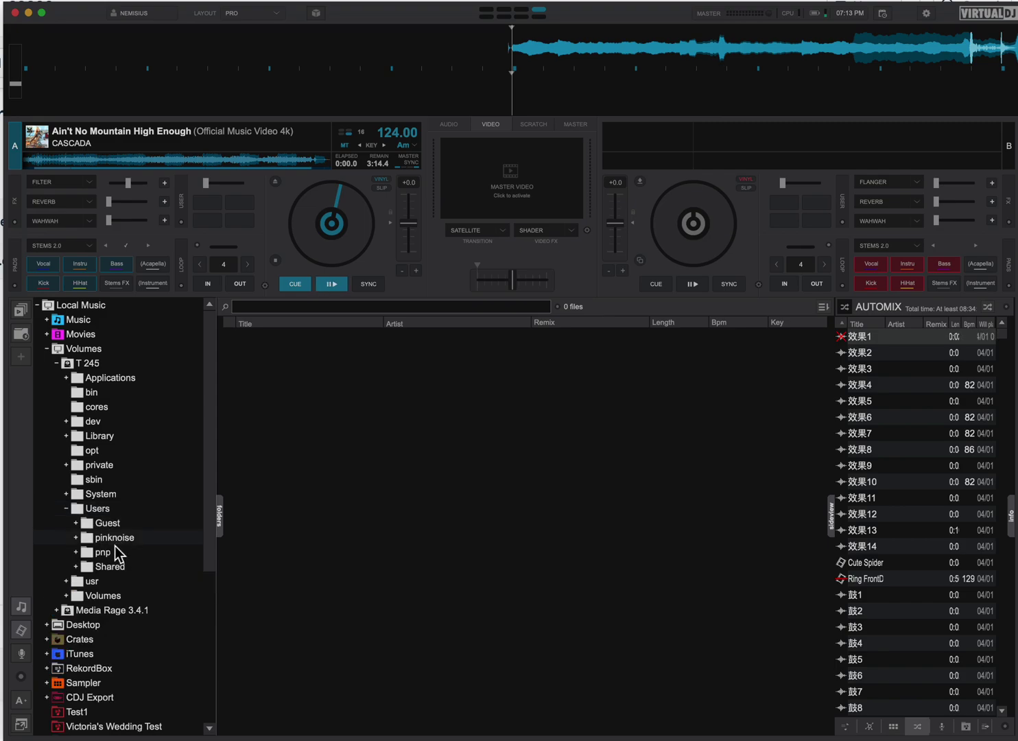
click(77, 537)
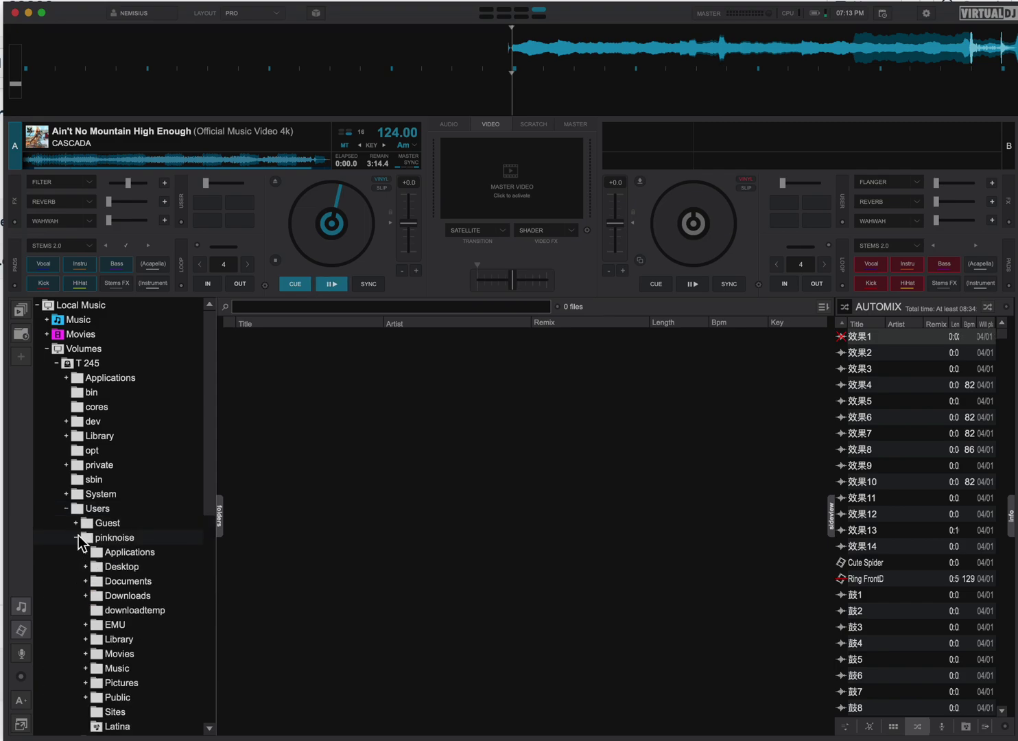
scroll(119, 573, down, 3)
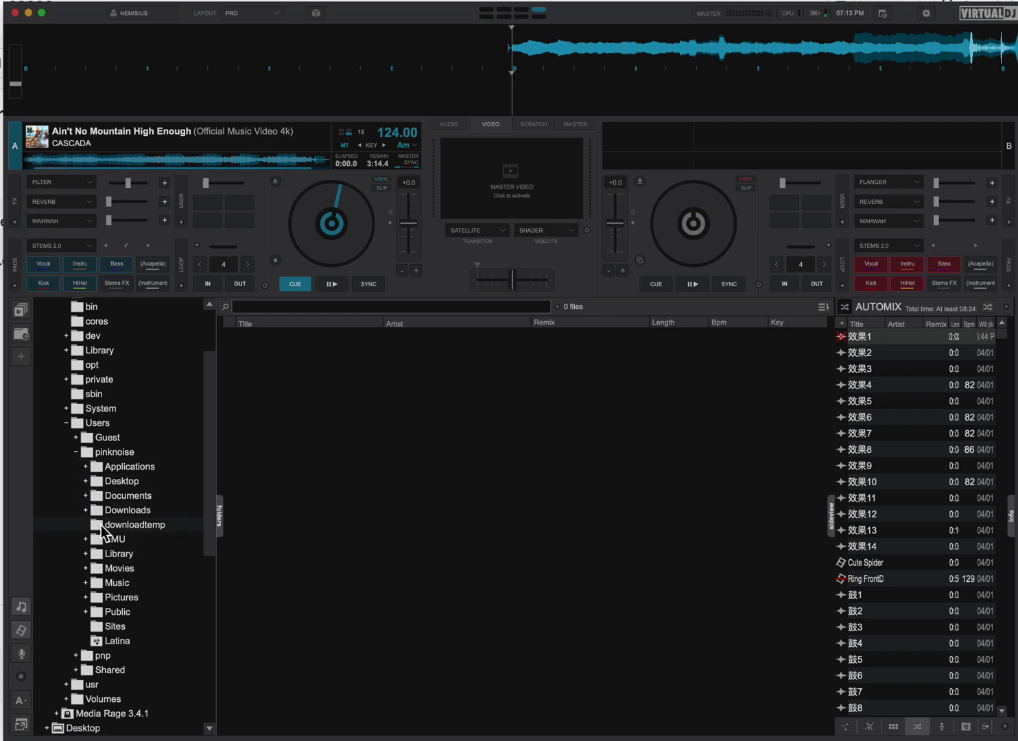
click(87, 495)
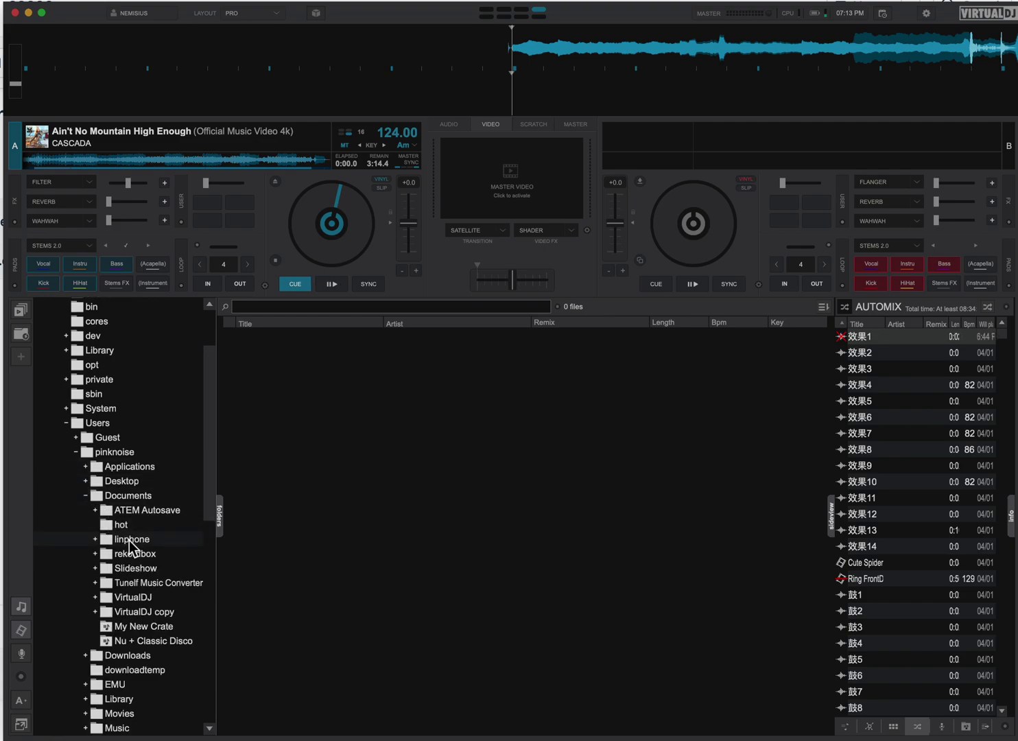
scroll(128, 538, down, 2)
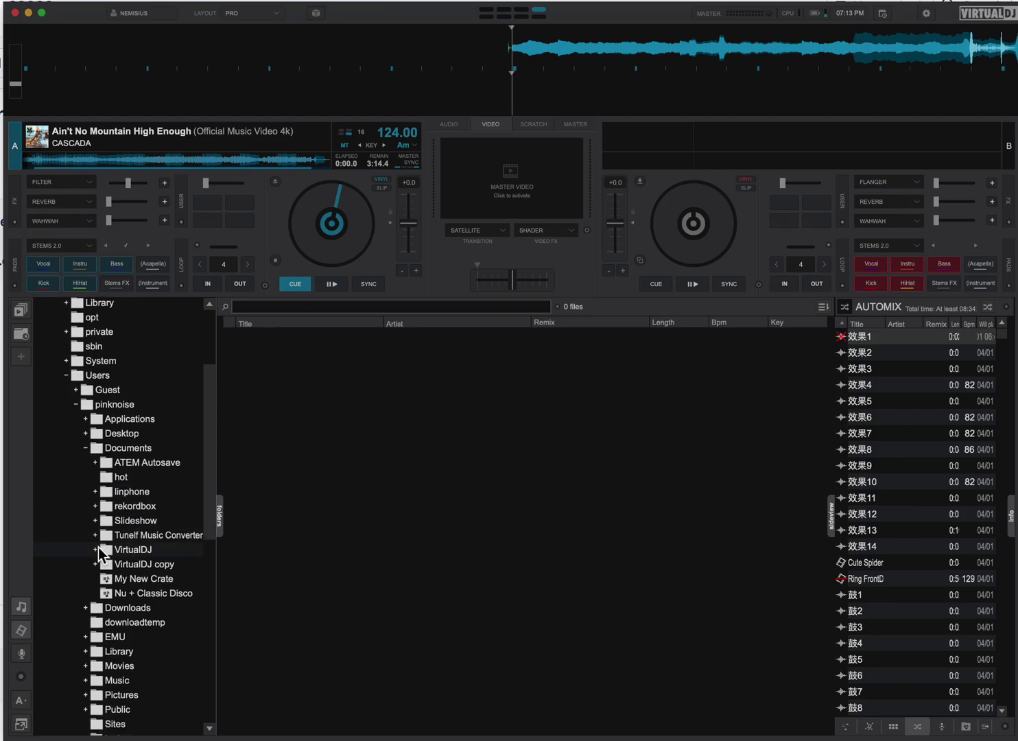
click(96, 550)
scroll(131, 515, down, 6)
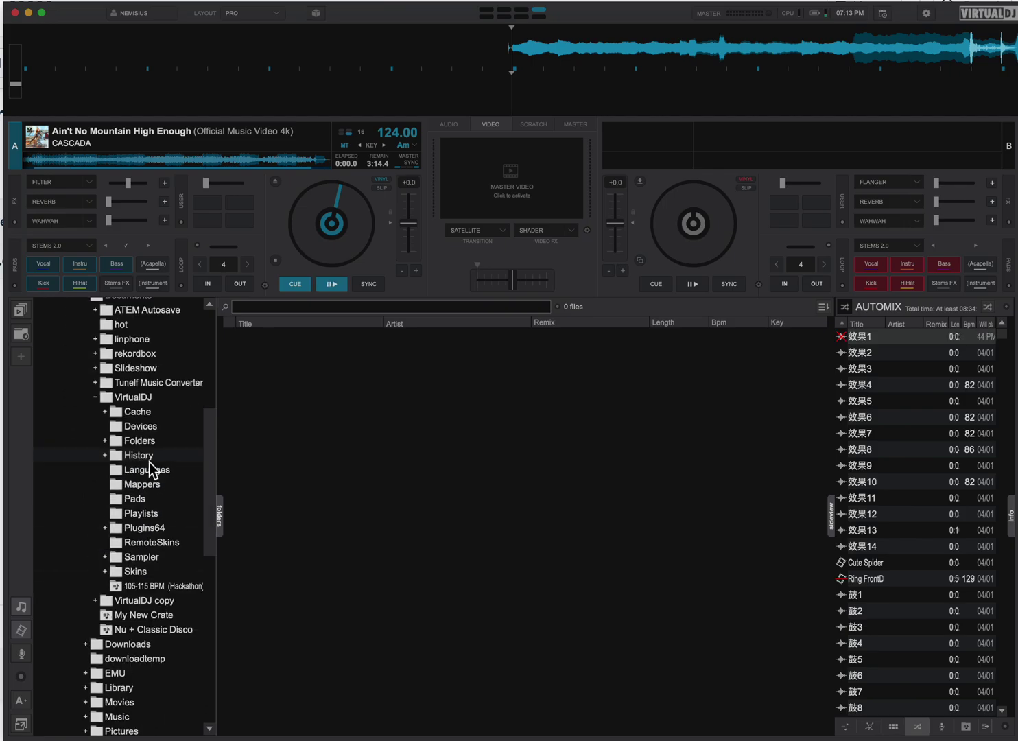
click(153, 519)
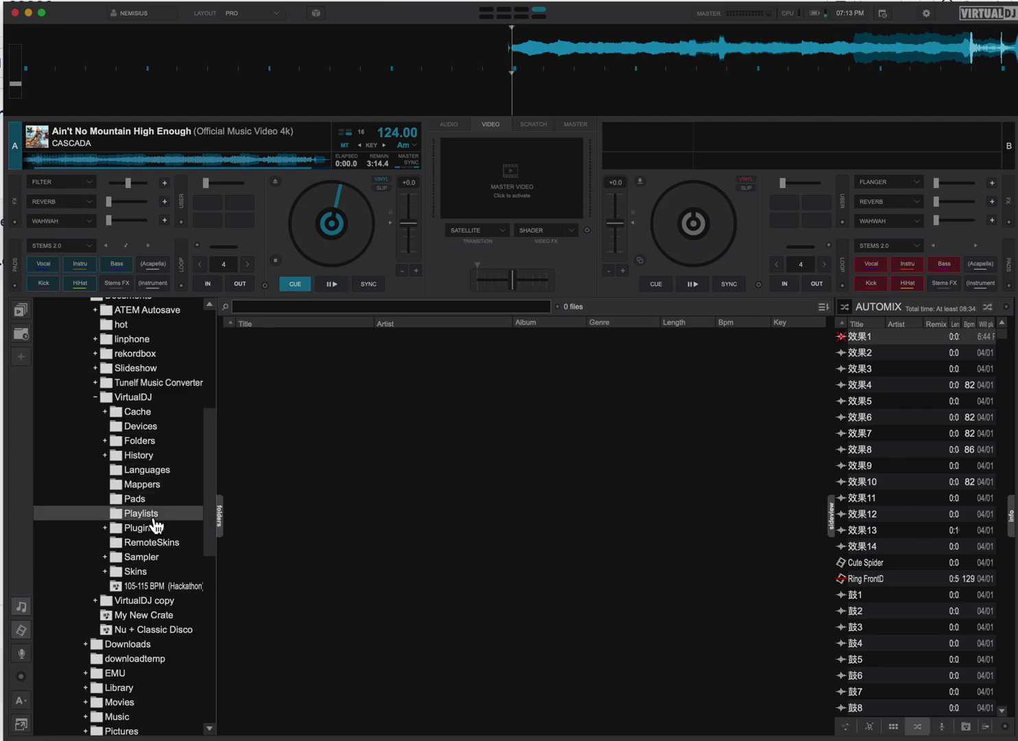
right_click(118, 516)
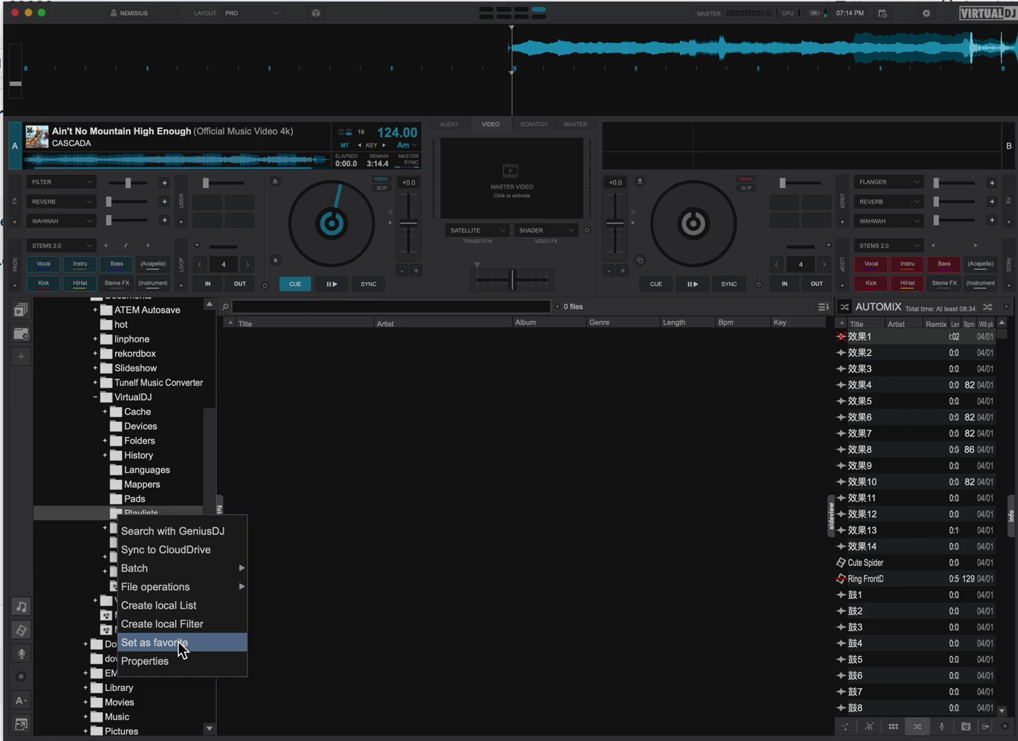
Step: Open My Lists and expand the Playlists folder, showing lists like 105-115 BPM (Hackathon) and Holidays
scroll(80, 541, down, 10)
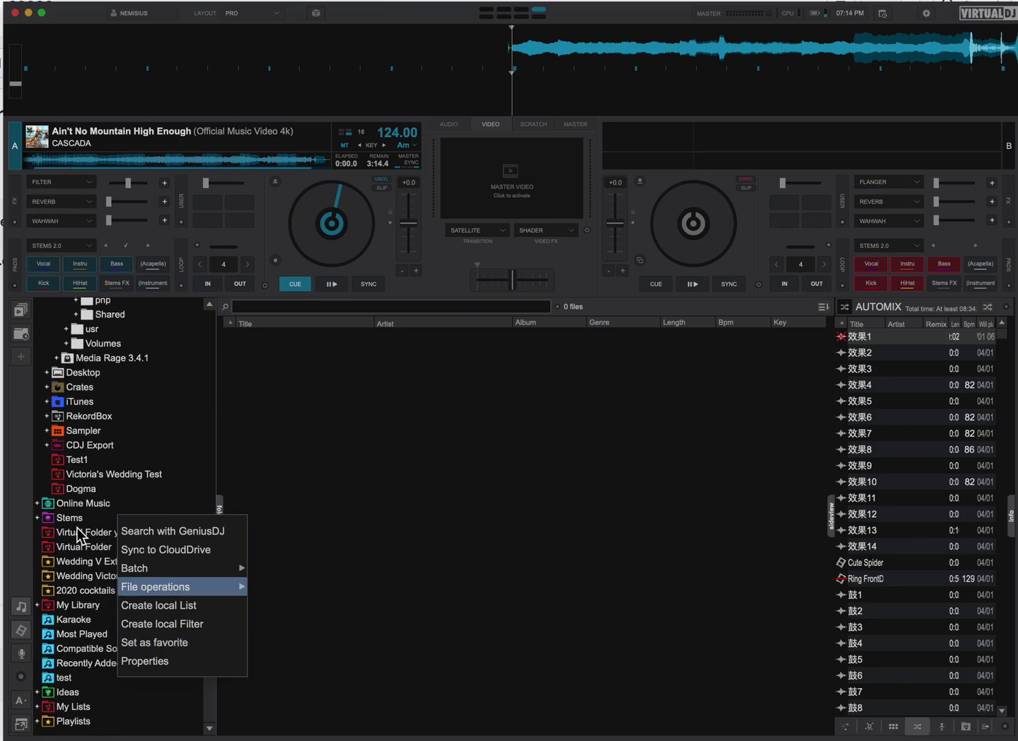
click(182, 706)
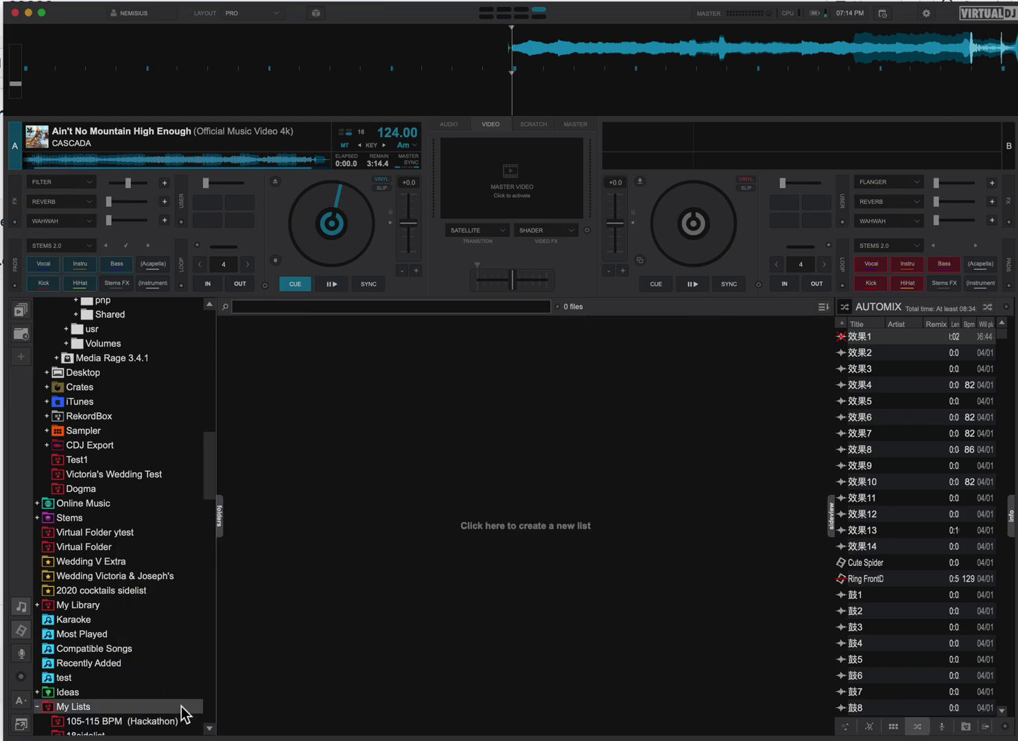
scroll(75, 656, down, 15)
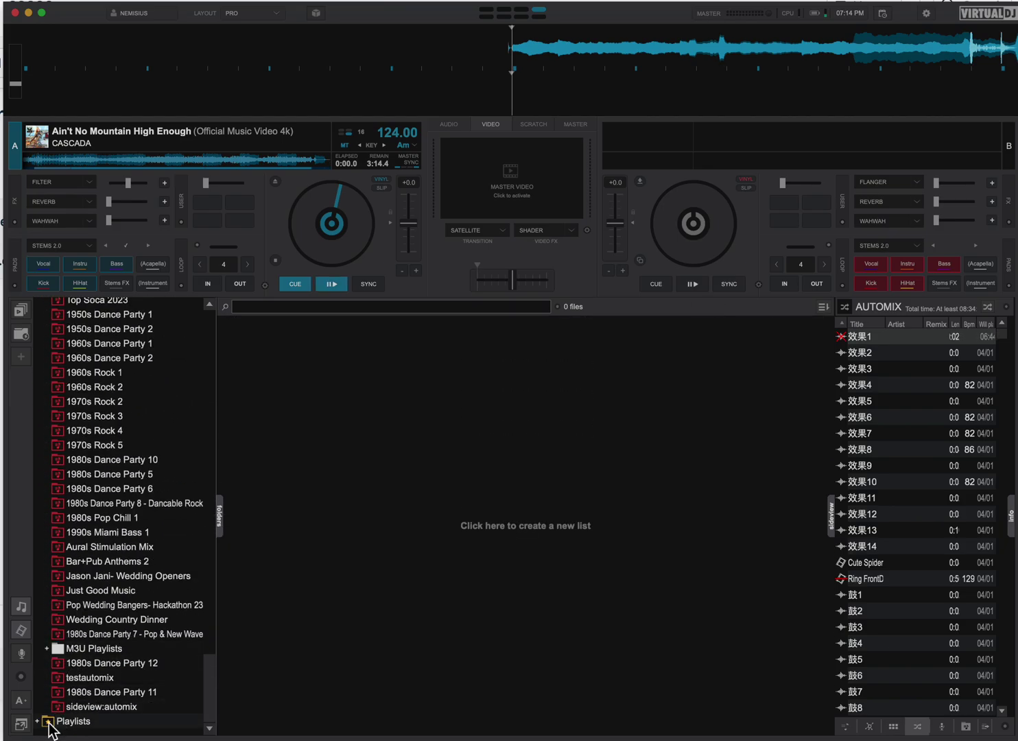
click(44, 730)
scroll(97, 675, down, 10)
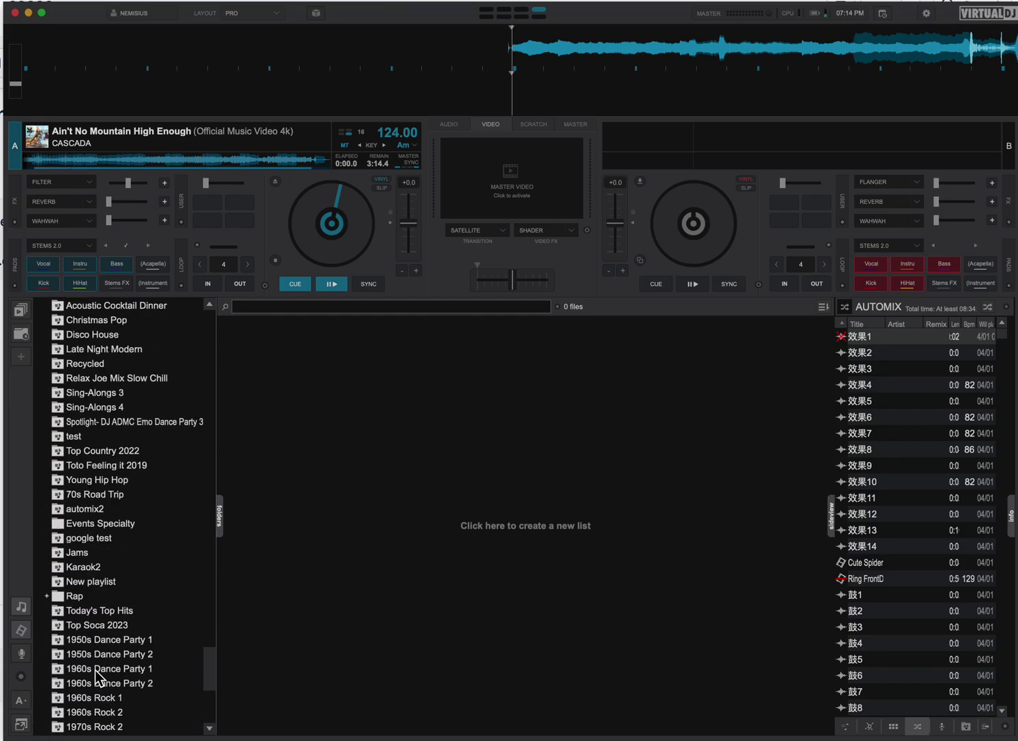
scroll(70, 378, down, 2)
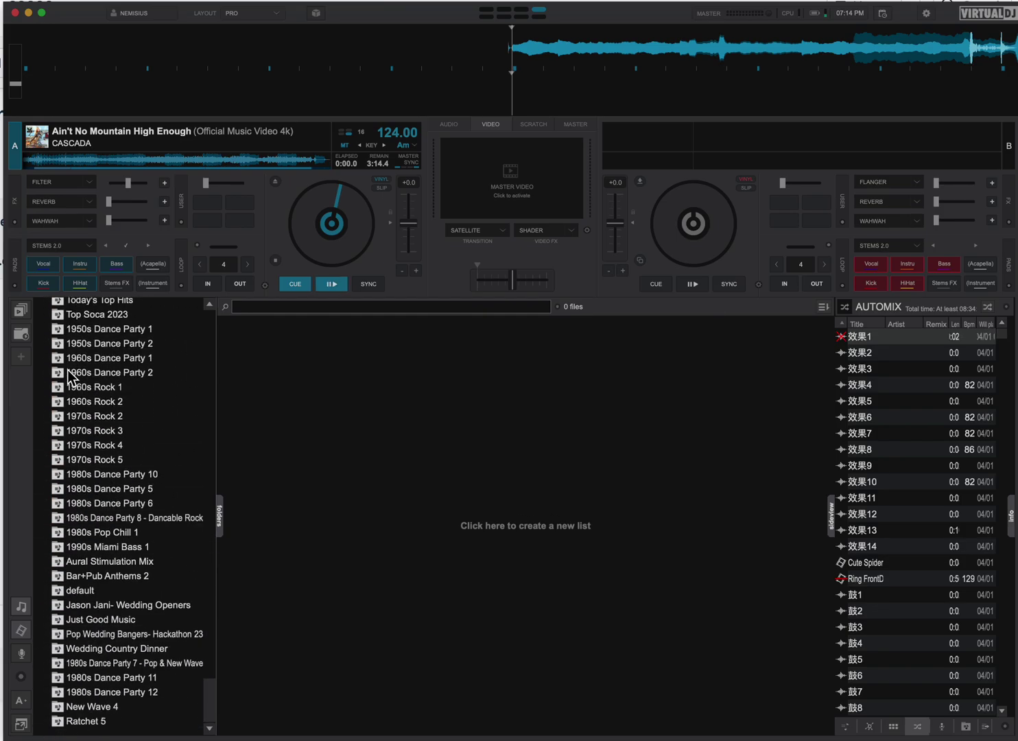
scroll(68, 373, up, 6)
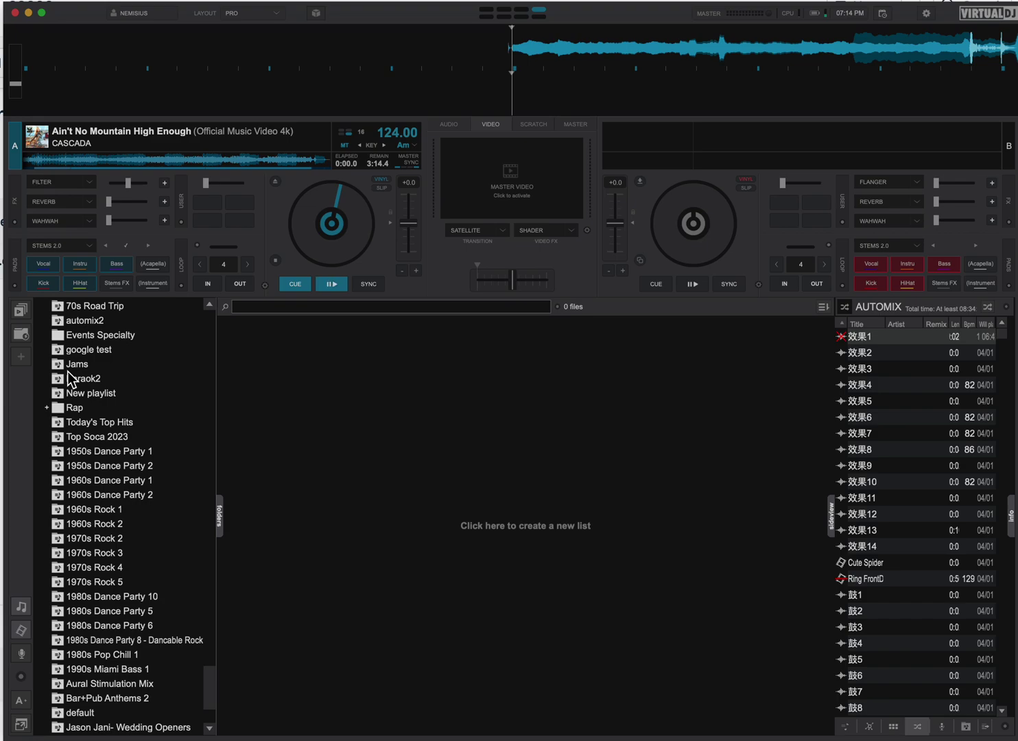
scroll(72, 377, up, 1)
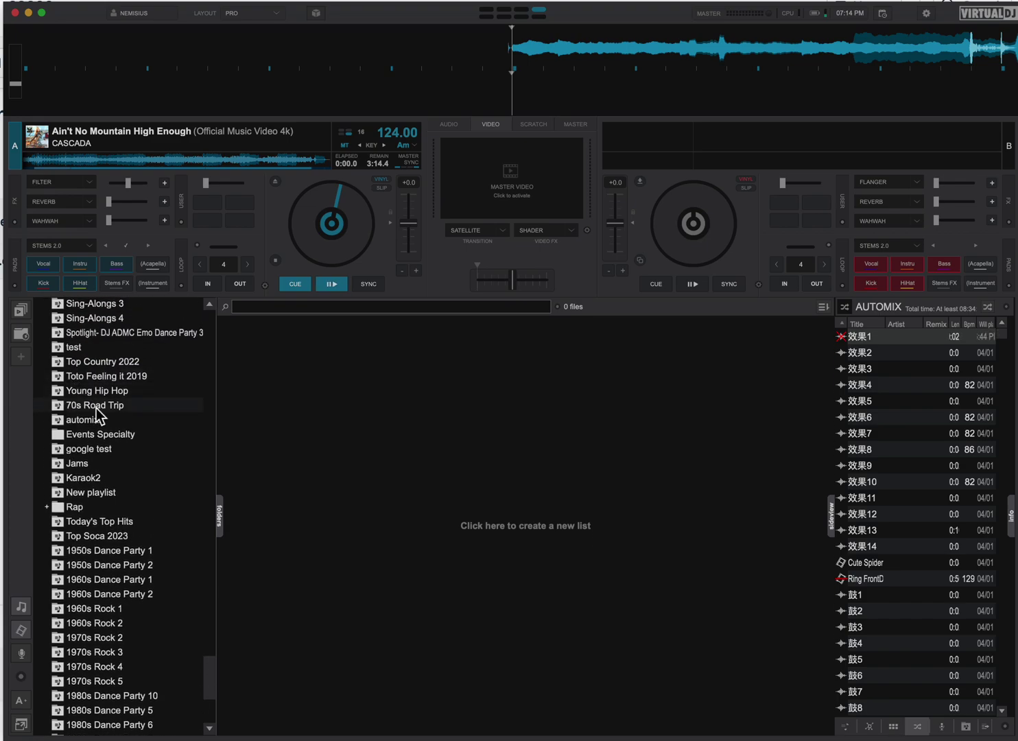
scroll(98, 415, up, 3)
scroll(79, 355, up, 1)
scroll(96, 360, up, 9)
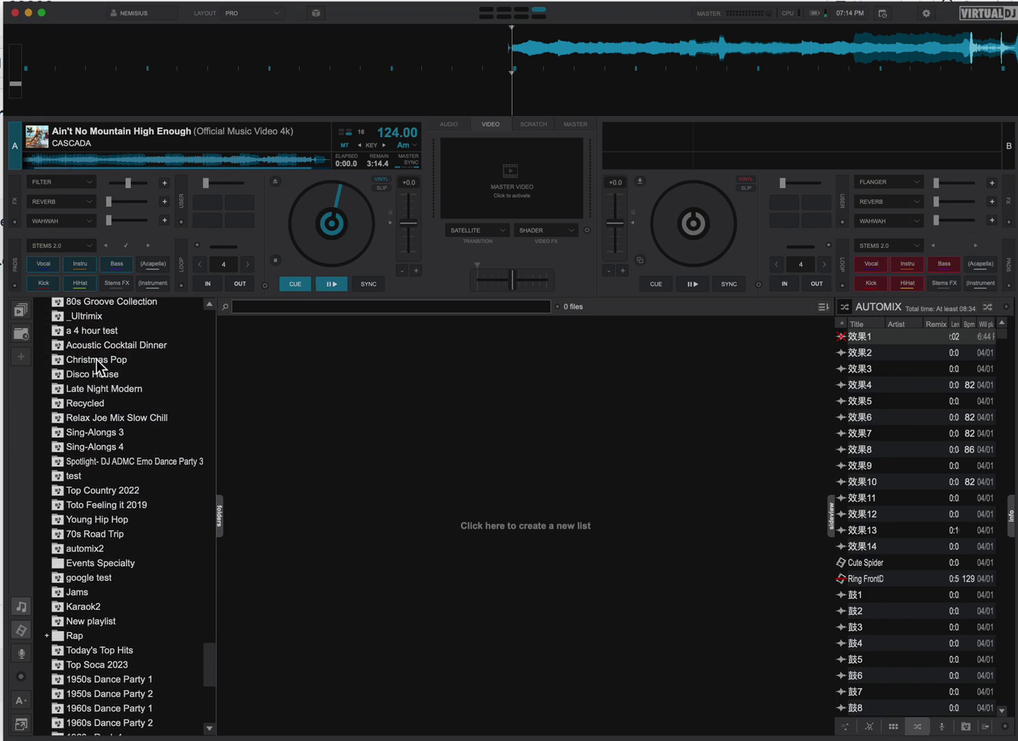
scroll(96, 363, up, 20)
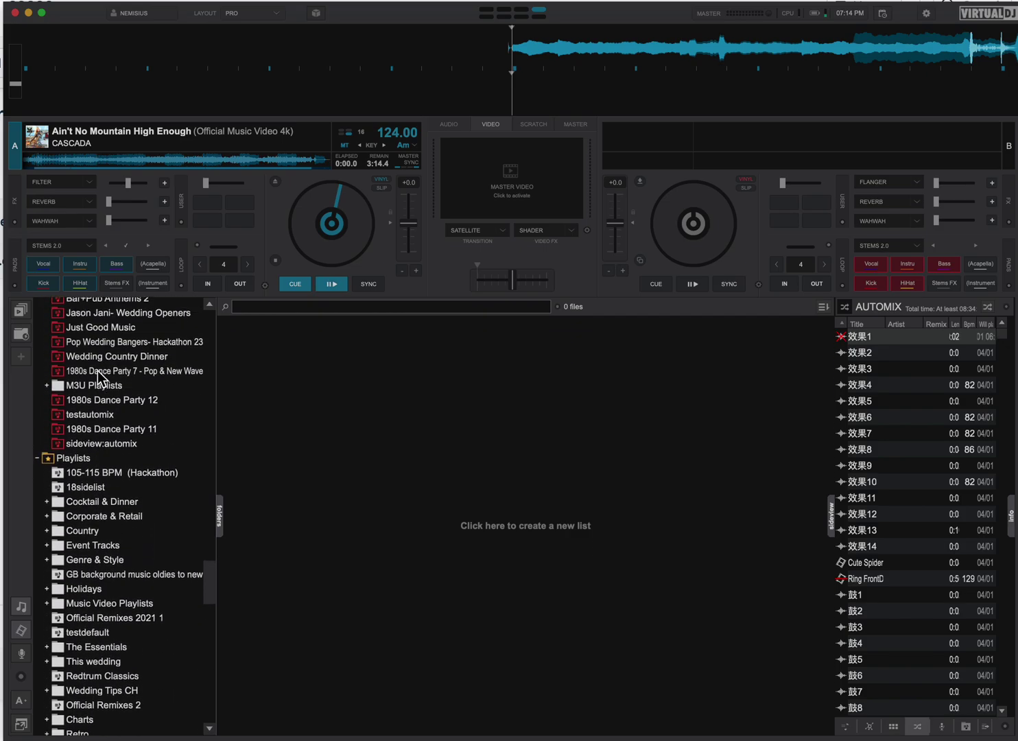
Step: Collapse and re-expand the starred Playlists folder, then scroll to the Ratchet 5 list
click(38, 472)
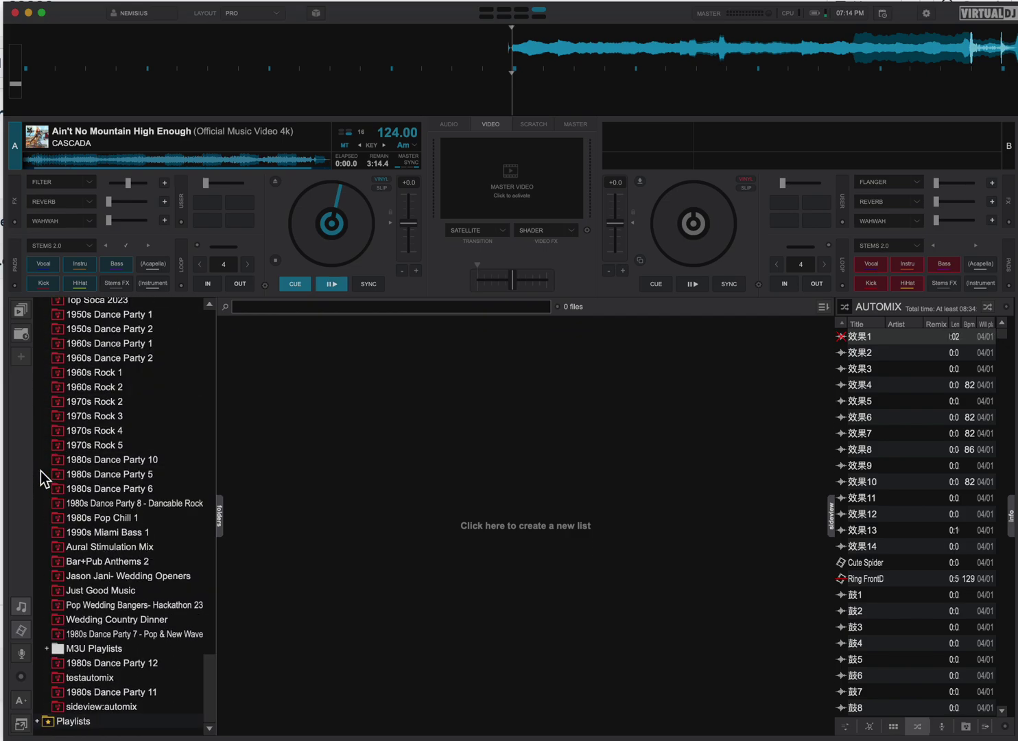
click(37, 722)
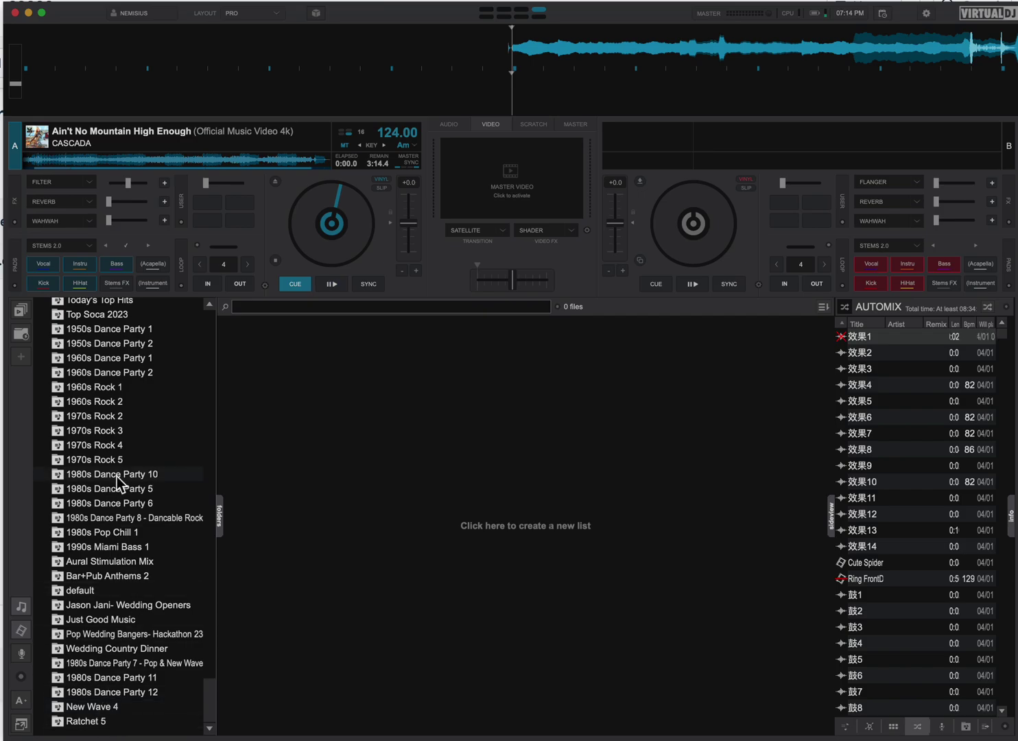
scroll(116, 477, down, 5)
scroll(114, 474, up, 5)
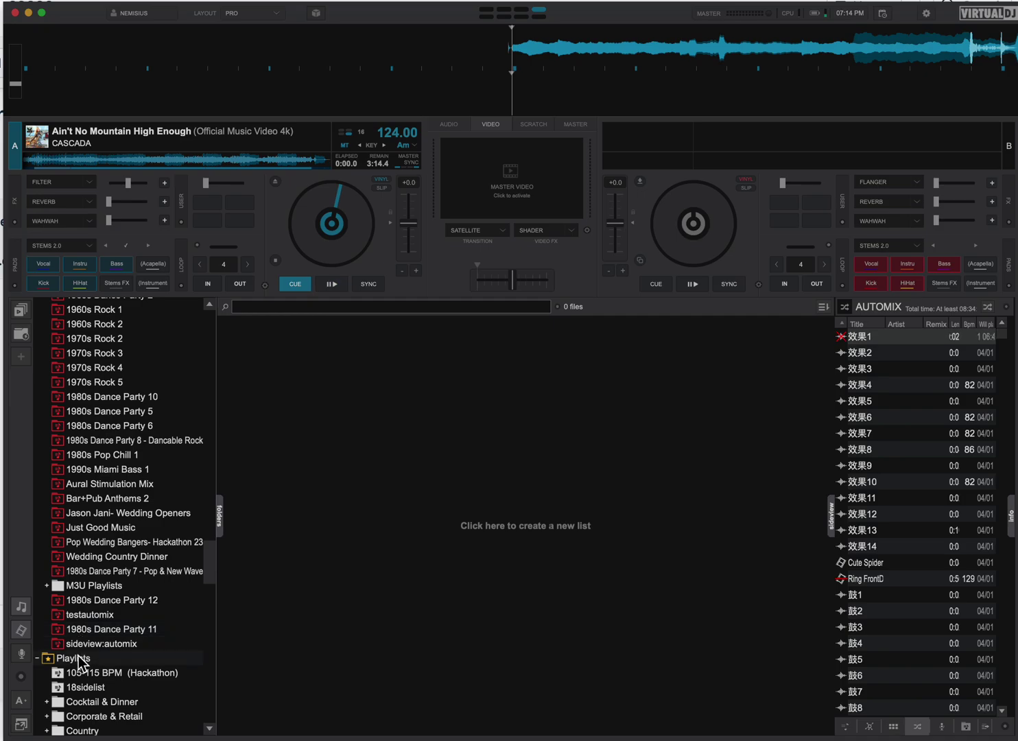
scroll(83, 648, up, 4)
scroll(83, 643, down, 10)
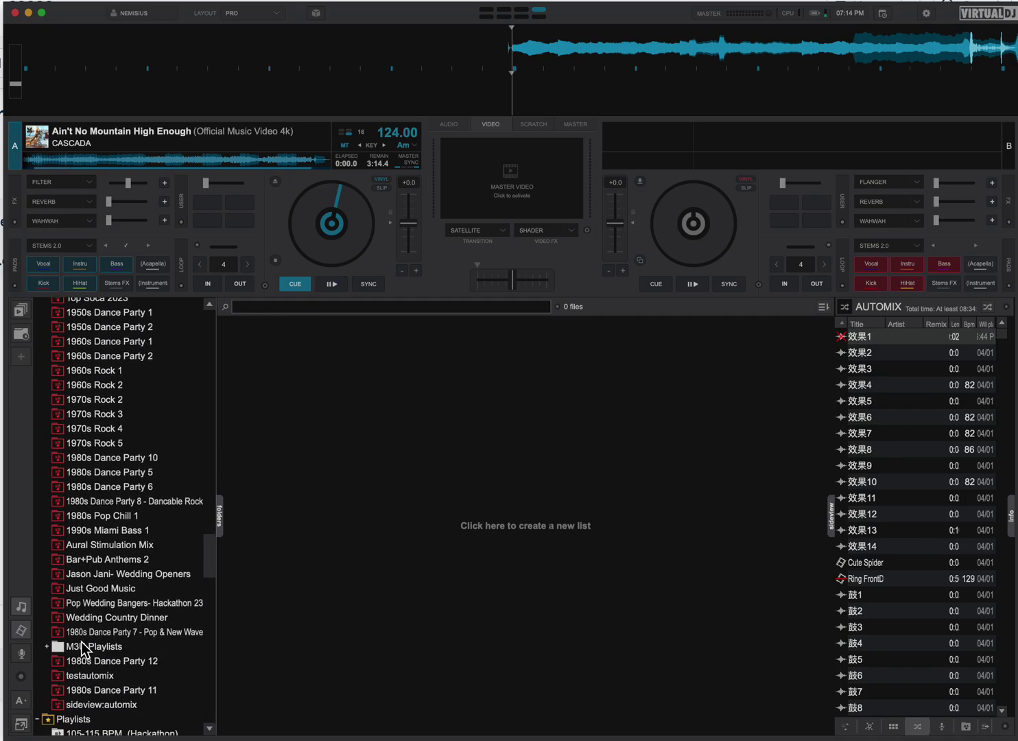
scroll(83, 638, up, 5)
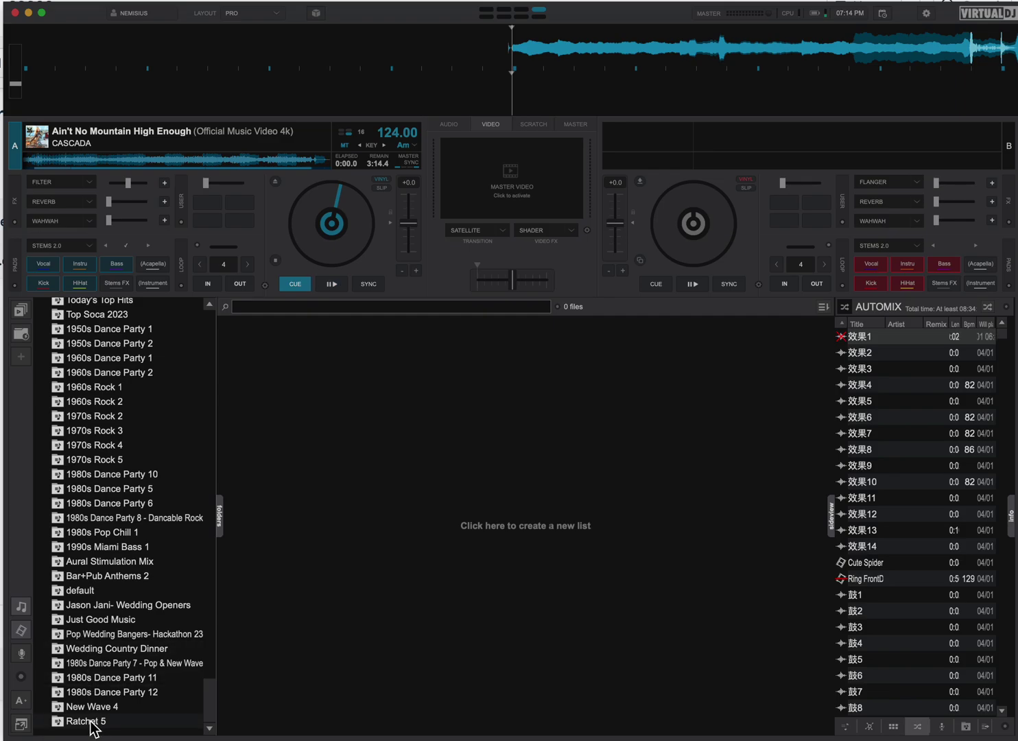
right_click(92, 721)
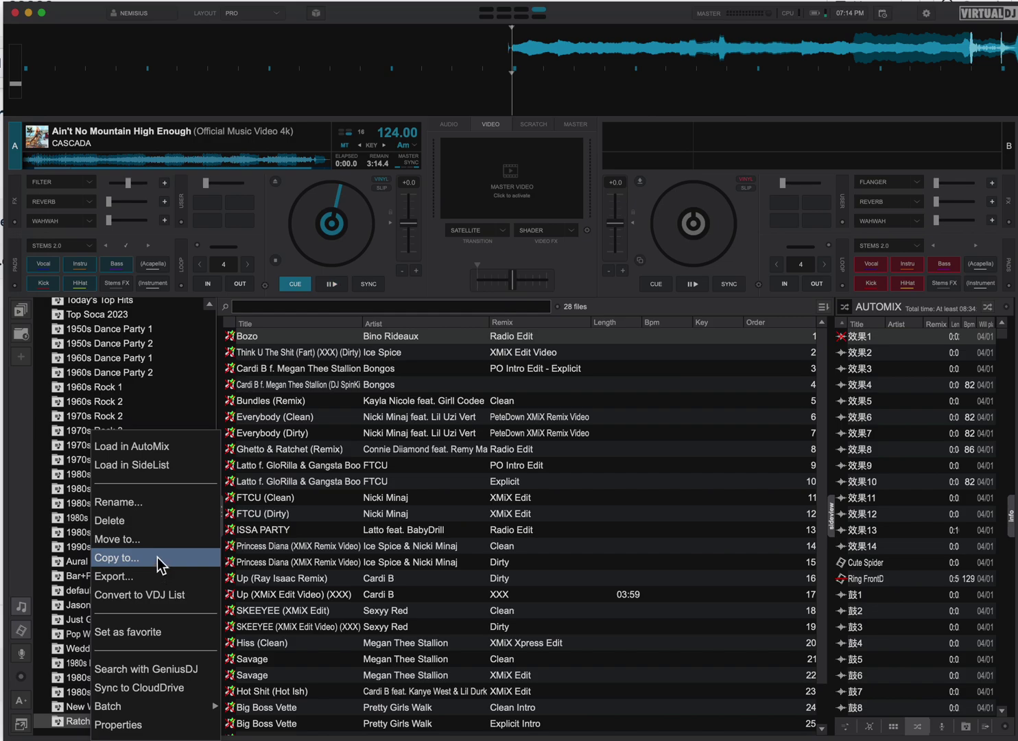
Step: Turn Ratchet 5 into a VDJ list and collapse the Playlists folder
click(179, 603)
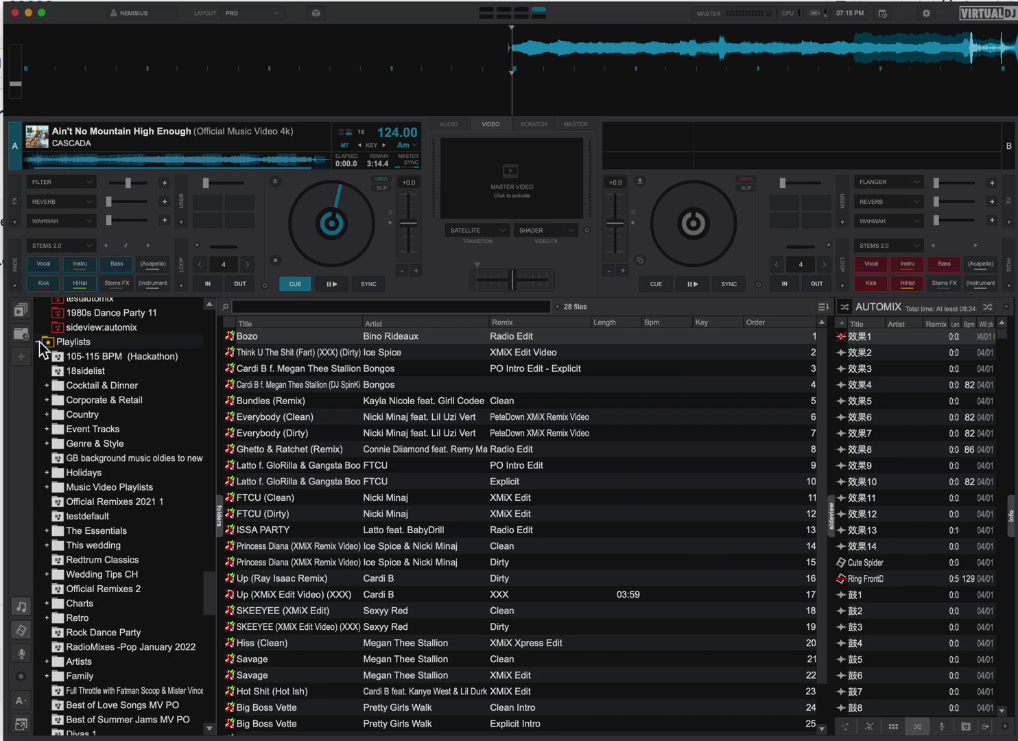
click(37, 342)
Step: Browse the red lists like Memorial Day and Motown Dinner, then bring up Options & Tweaks
scroll(71, 461, up, 15)
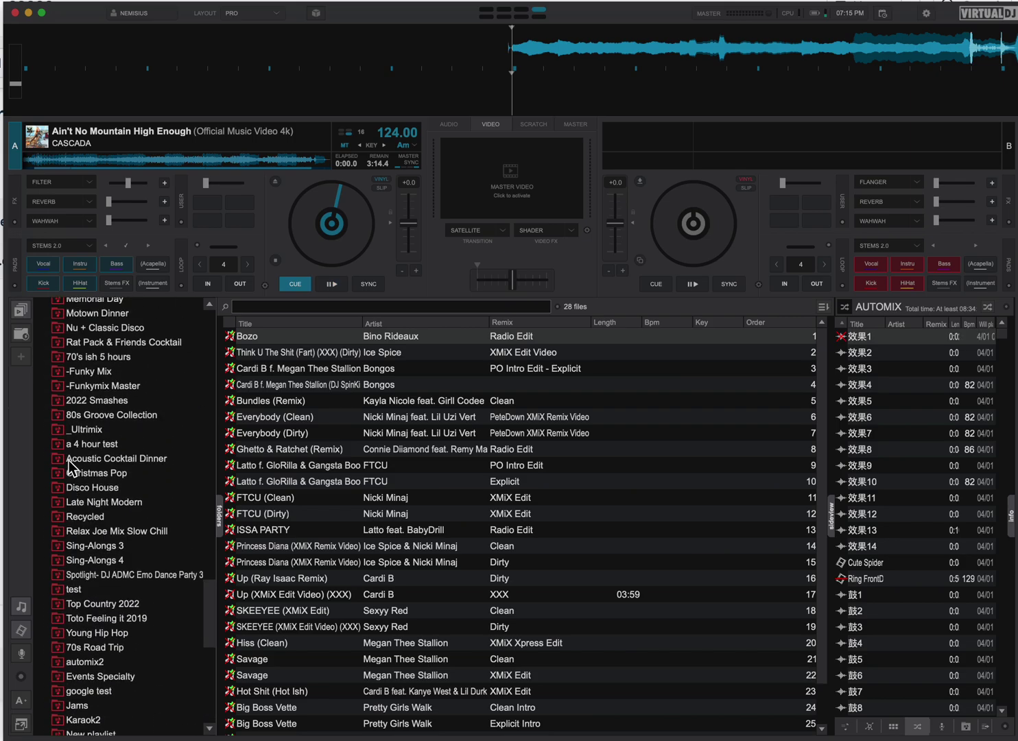
scroll(69, 461, down, 15)
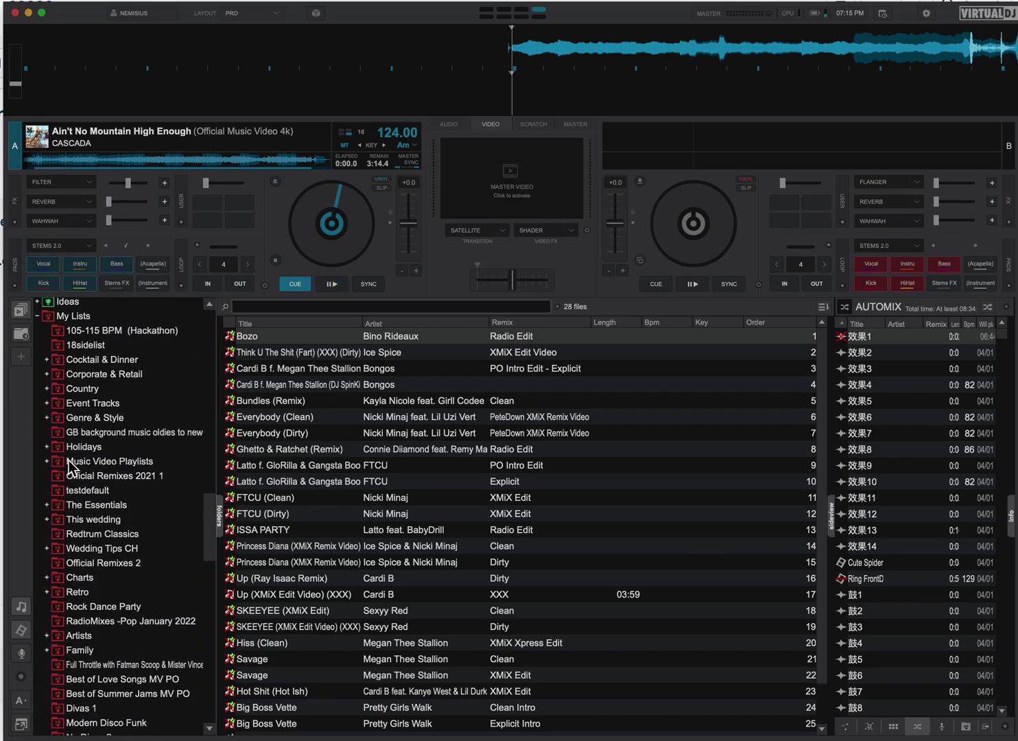
scroll(68, 461, up, 2)
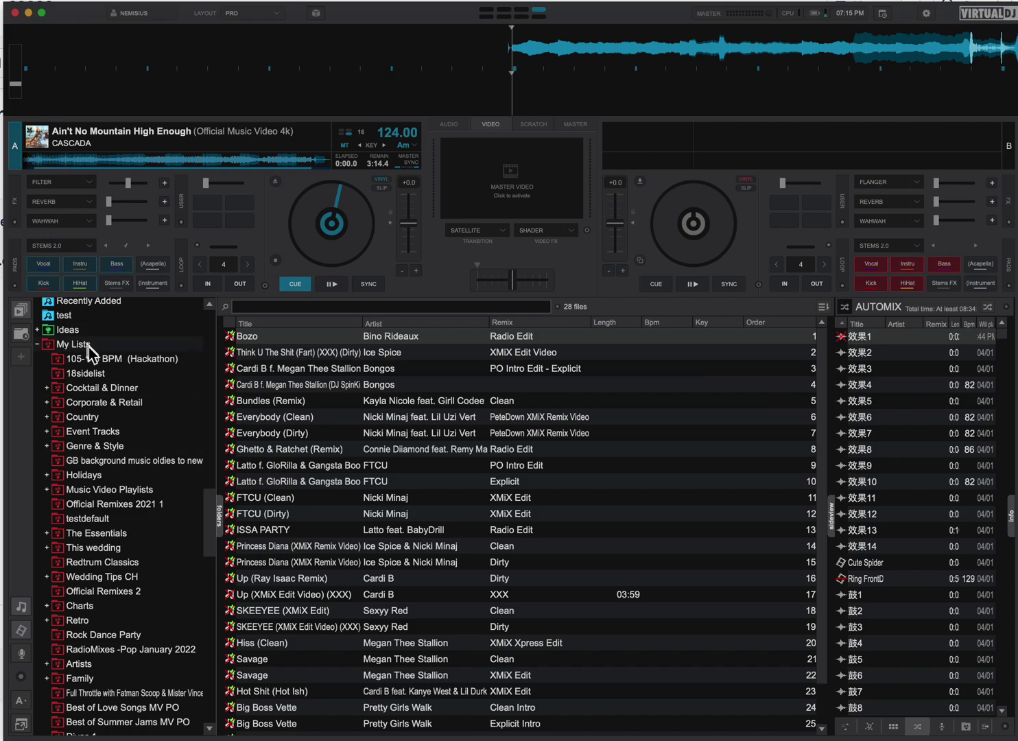
scroll(107, 458, down, 2)
scroll(107, 458, down, 20)
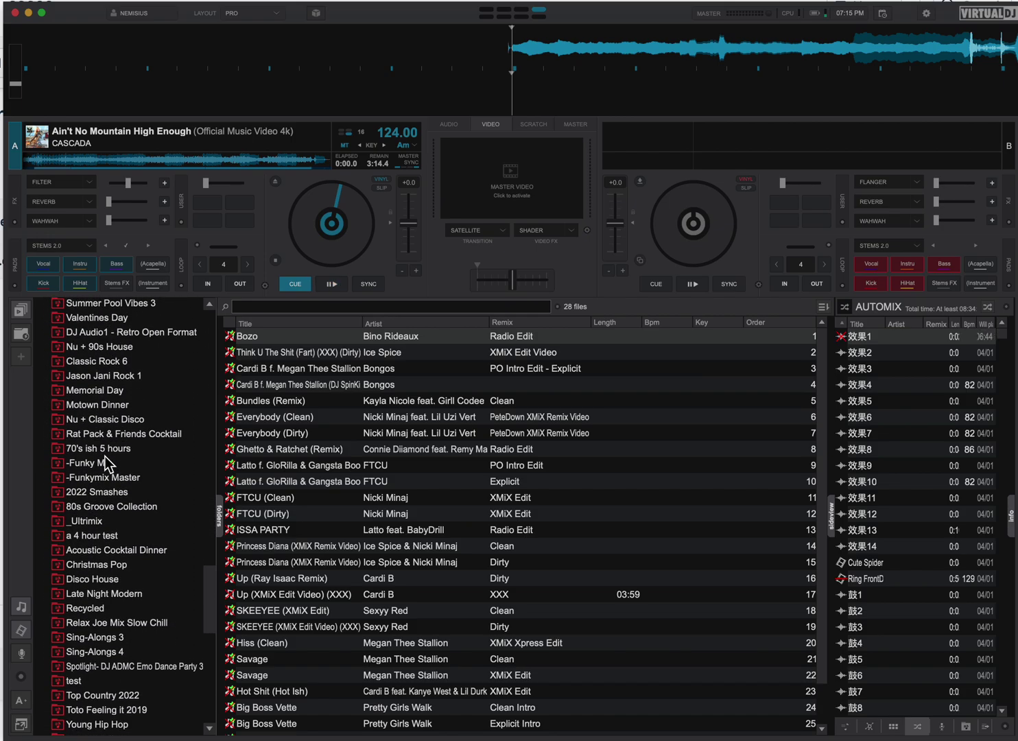
scroll(107, 456, down, 20)
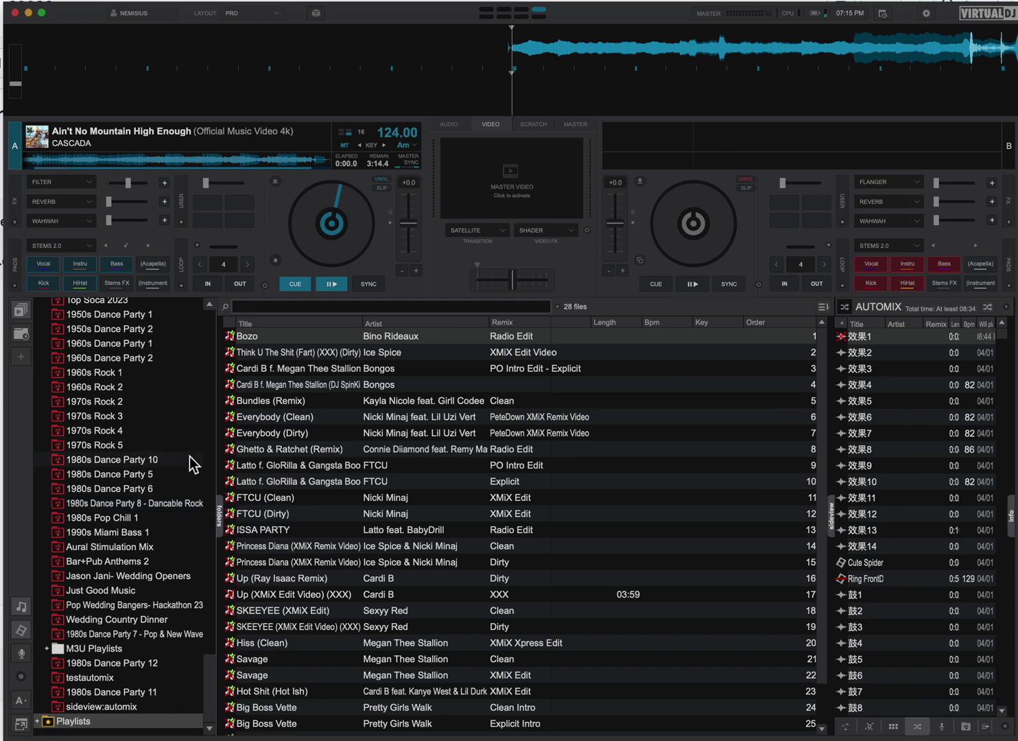
scroll(186, 460, up, 4)
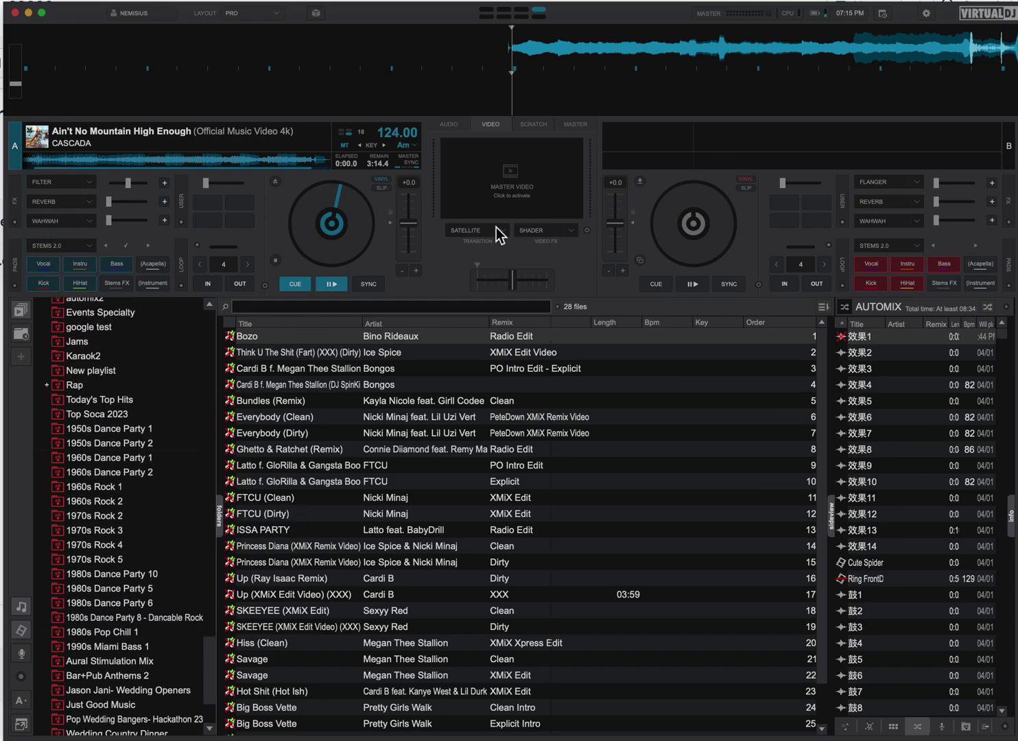
click(925, 13)
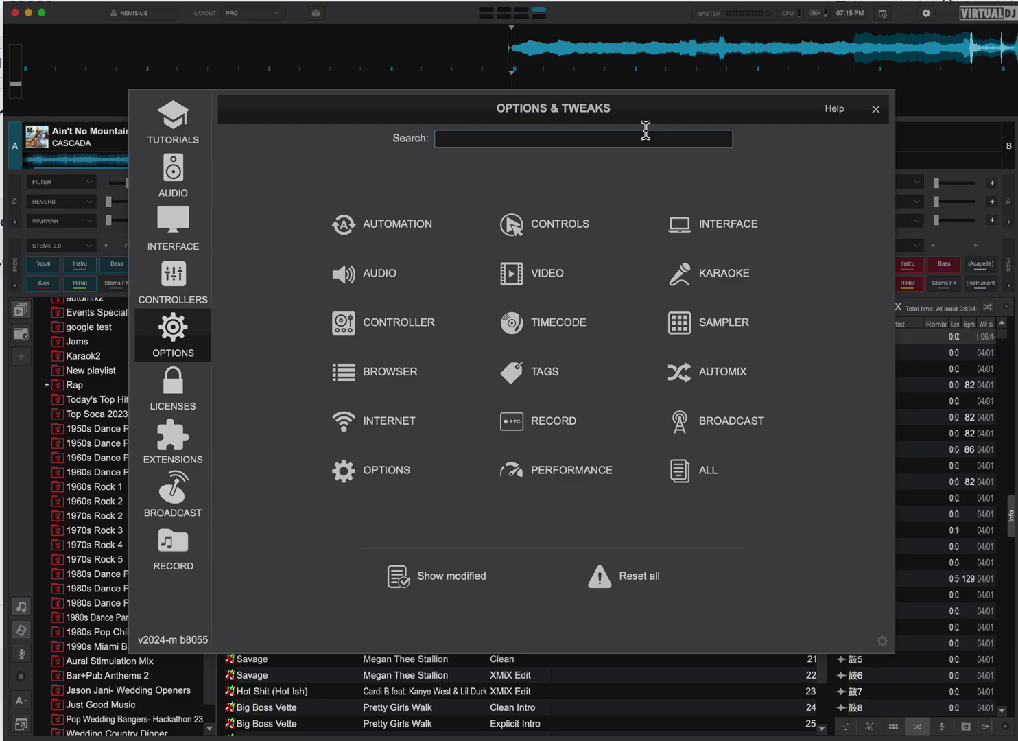
Step: Search 'playlist' in Options & Tweaks, set browserAutoExportM3U to Yes, and close the window
text(playlist)
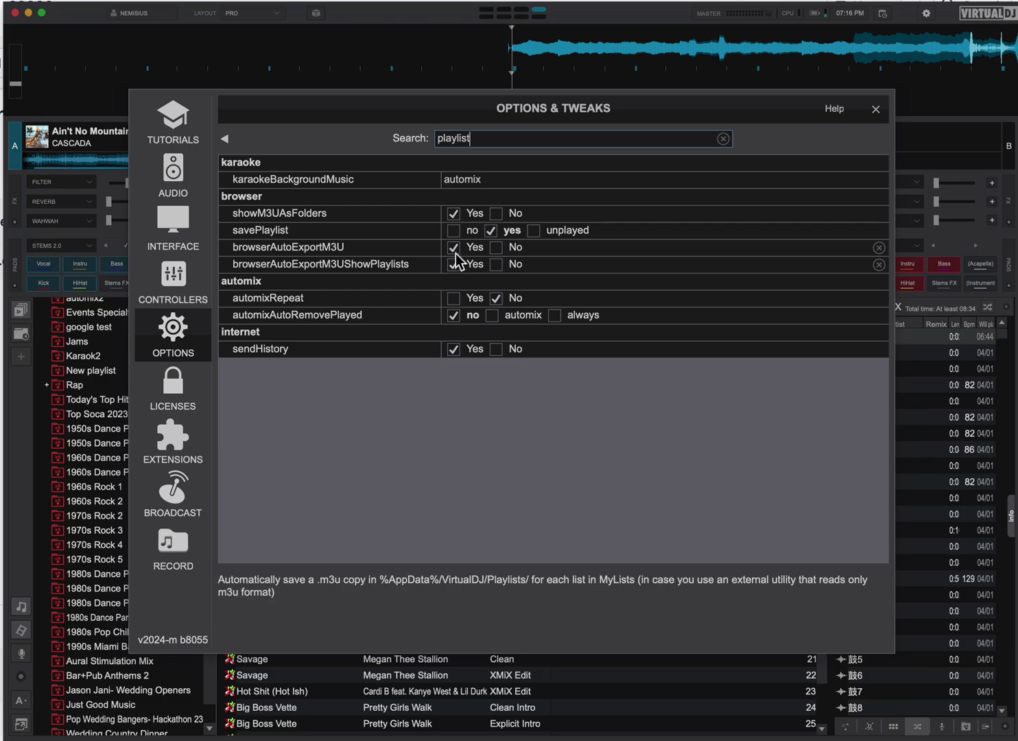
click(881, 113)
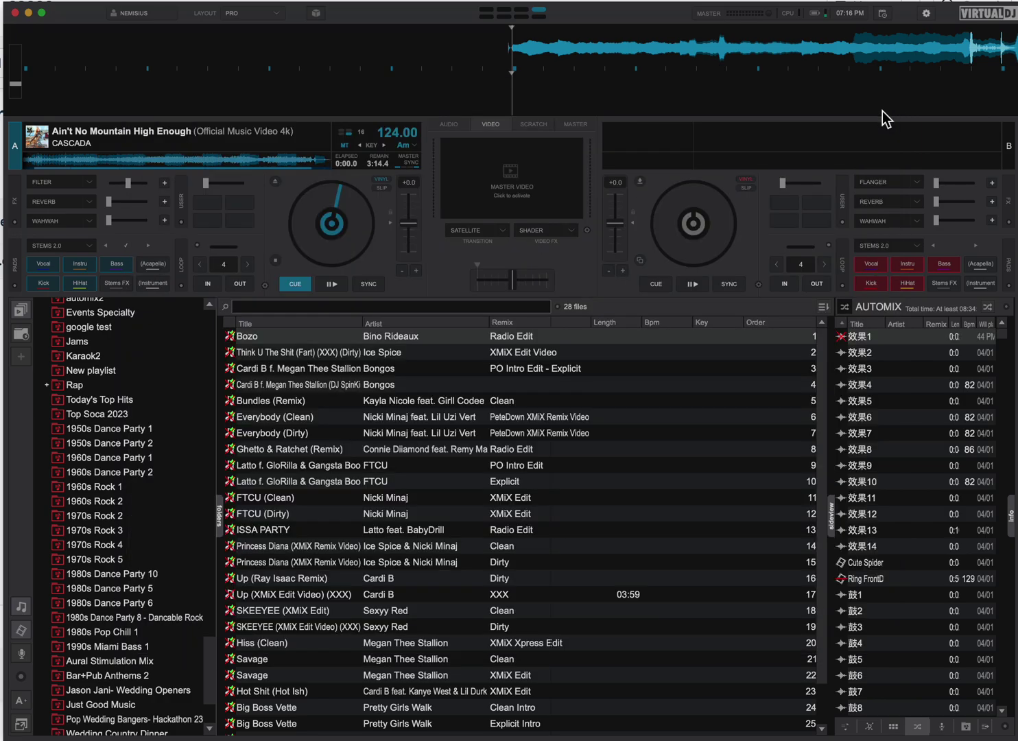
Step: Load the Official Remixes 2 list, showing 48 tracks starting with Streets - Disclosure Remix
scroll(176, 342, up, 20)
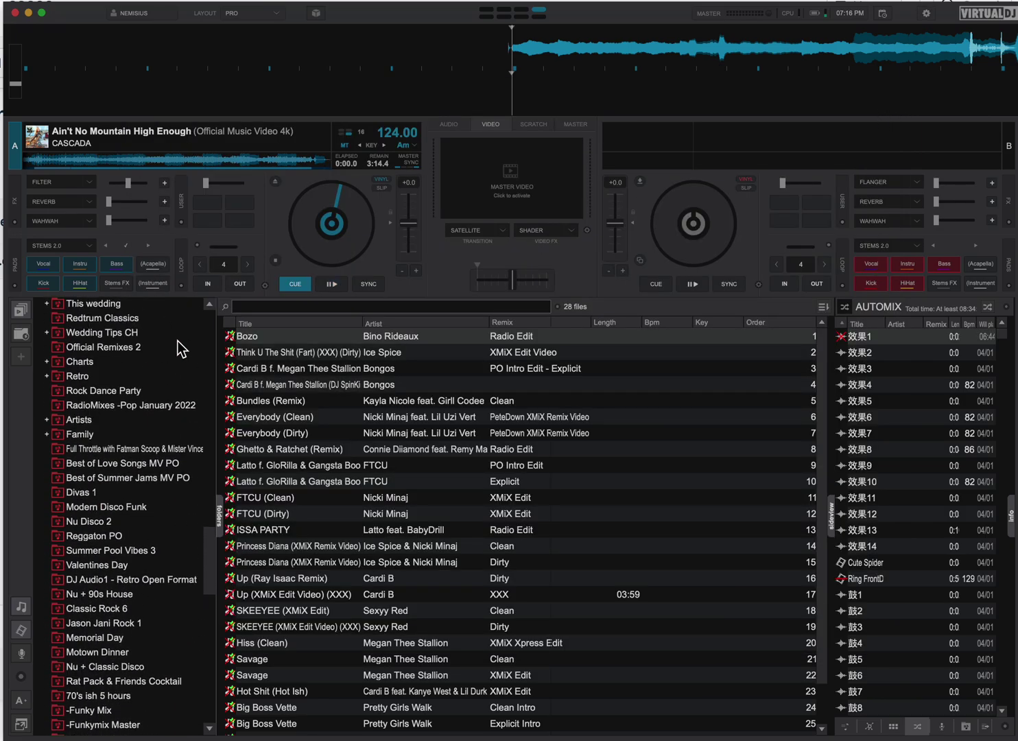
click(110, 476)
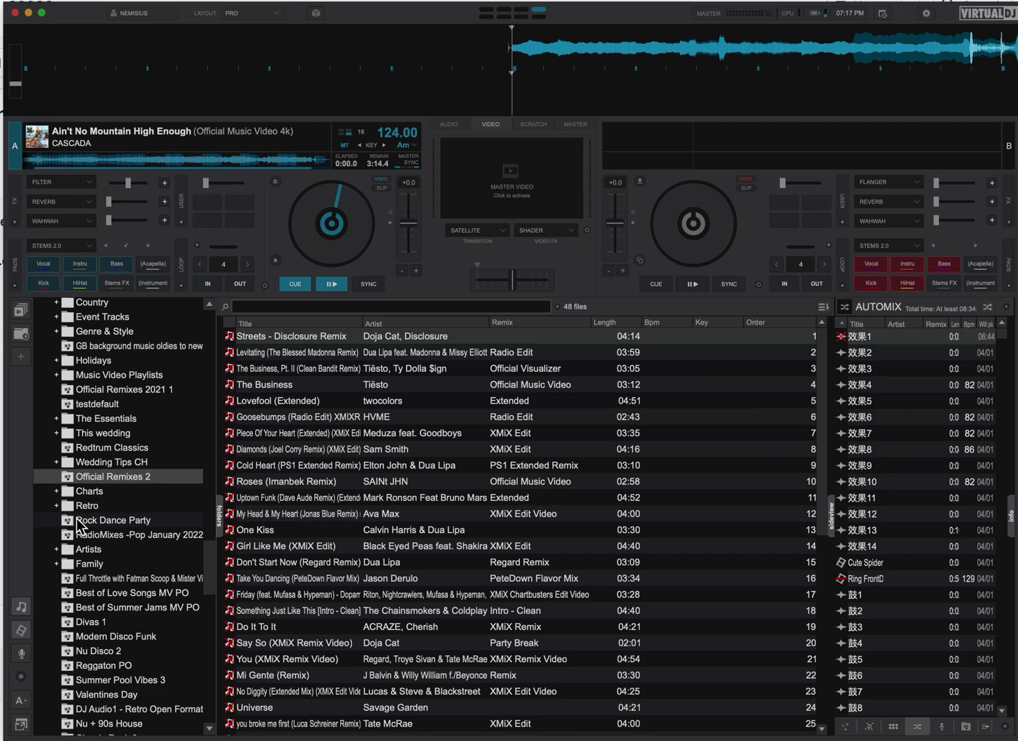